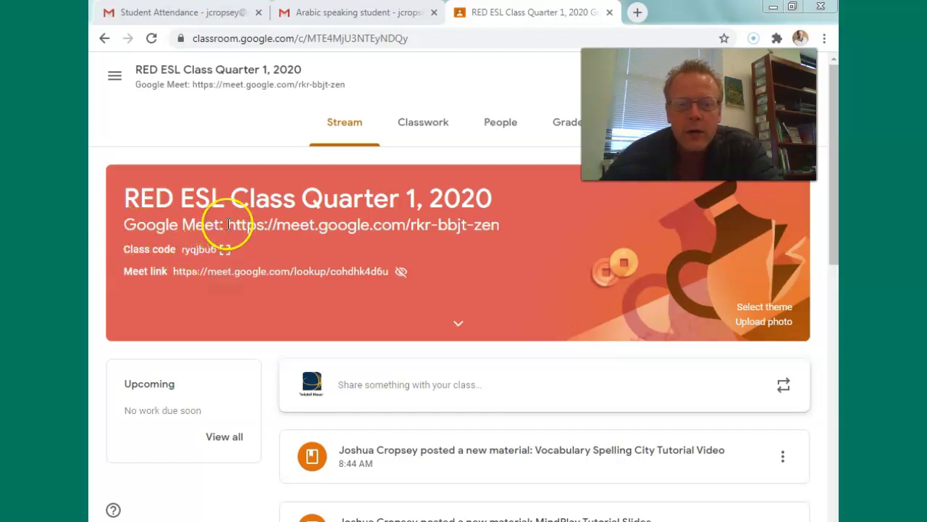
# Copy the Google Meet link shown in the RED ESL Class Quarter 1, 2020 class banner
pyautogui.moveTo(227, 224); pyautogui.dragTo(497, 226)
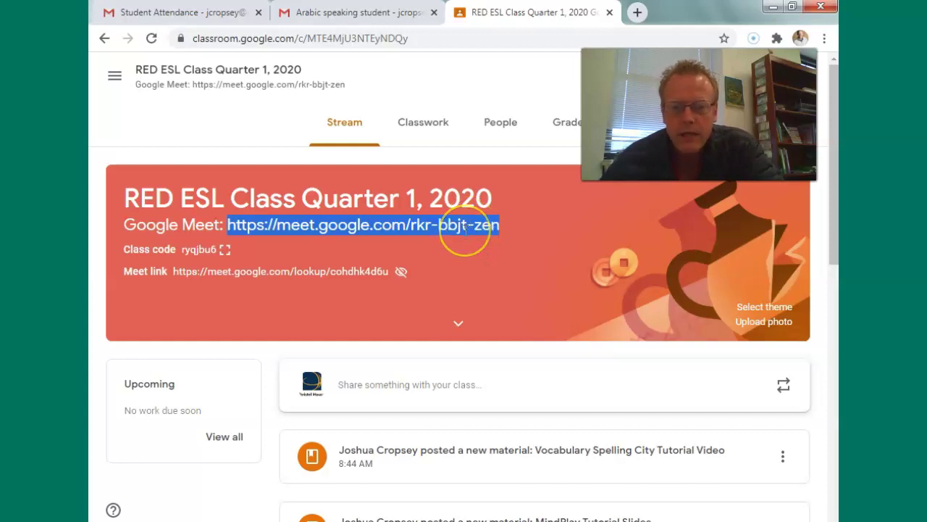
pyautogui.rightClick(465, 231)
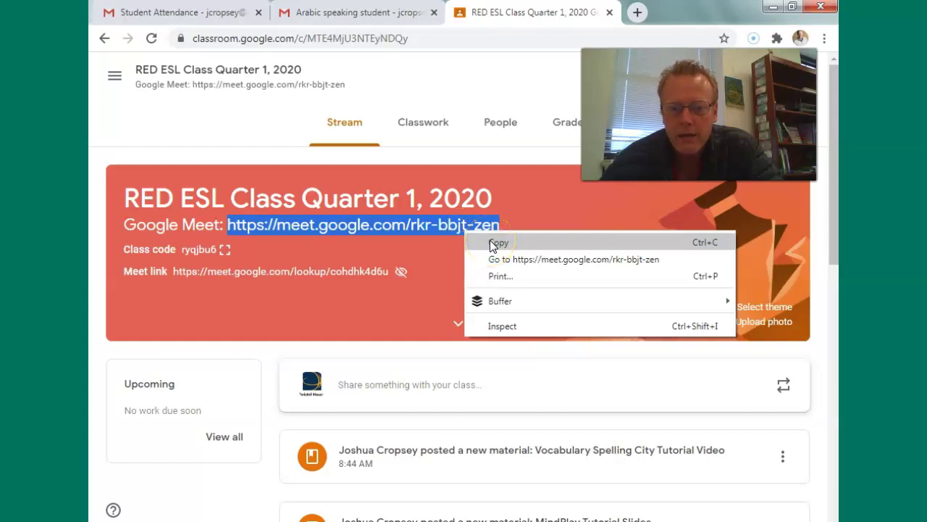
pyautogui.click(495, 243)
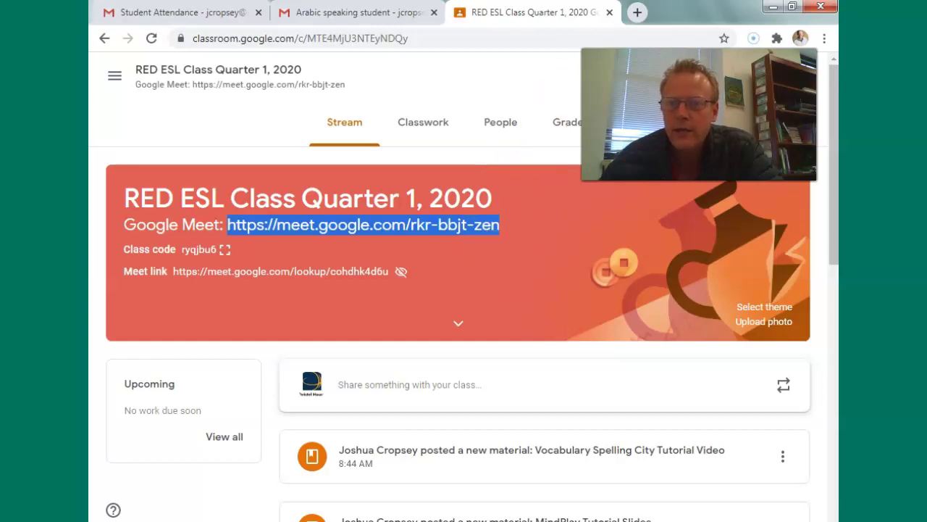
# Open the copied Google Meet link in a new browser tab
pyautogui.click(637, 14)
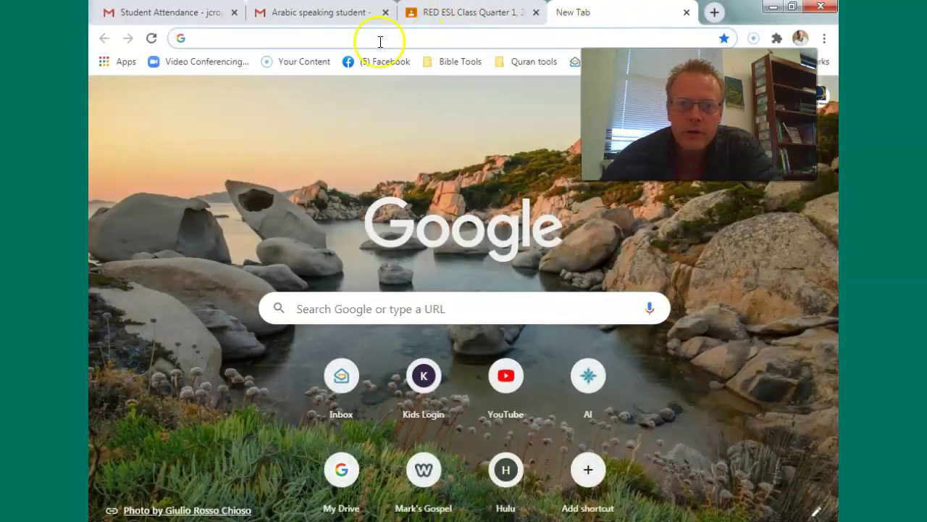
pyautogui.click(199, 40)
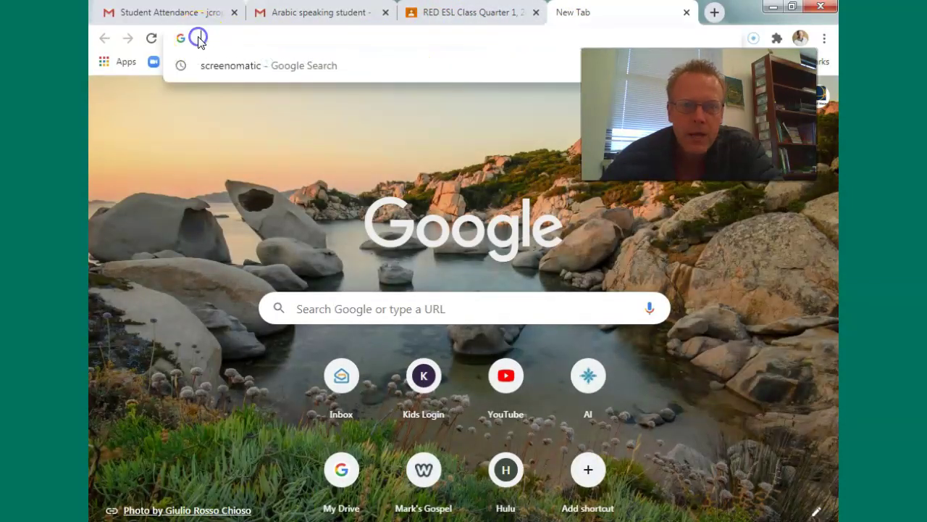
pyautogui.rightClick(205, 39)
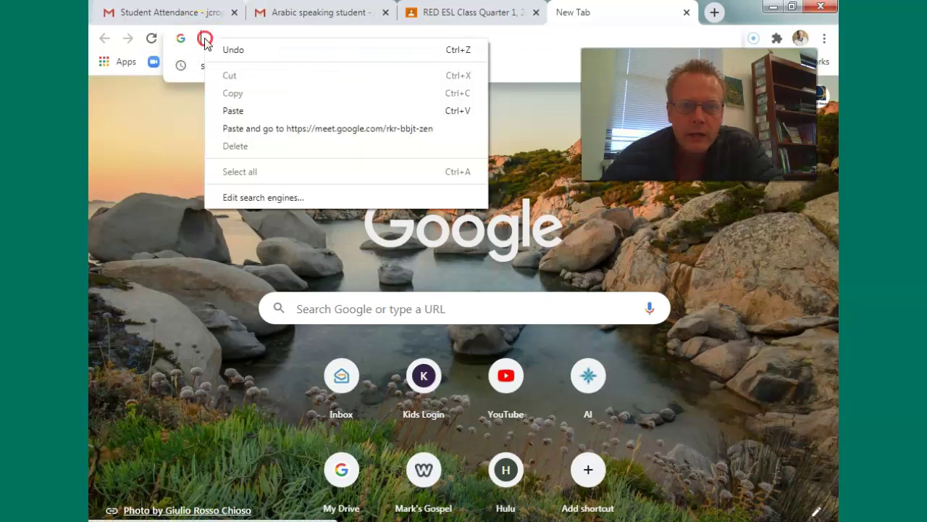
pyautogui.click(232, 111)
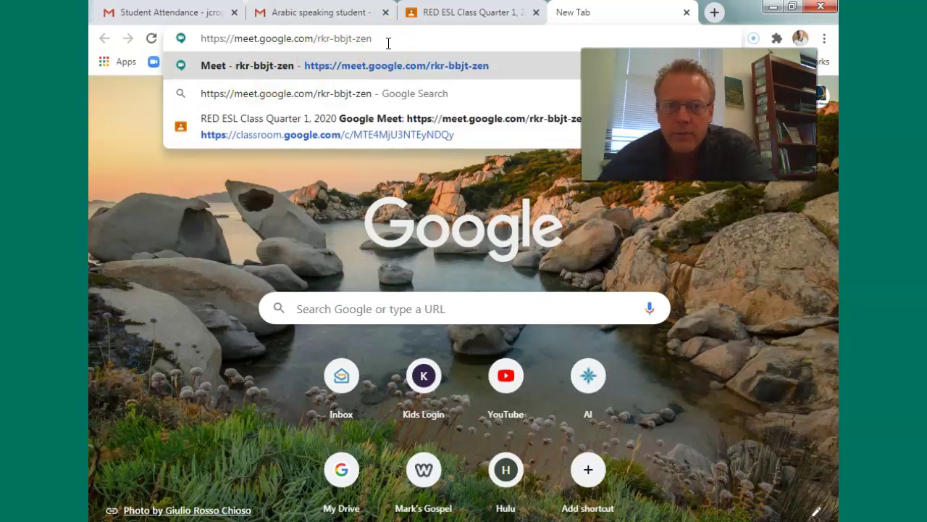
pyautogui.press('Return')
pyautogui.click(462, 167)
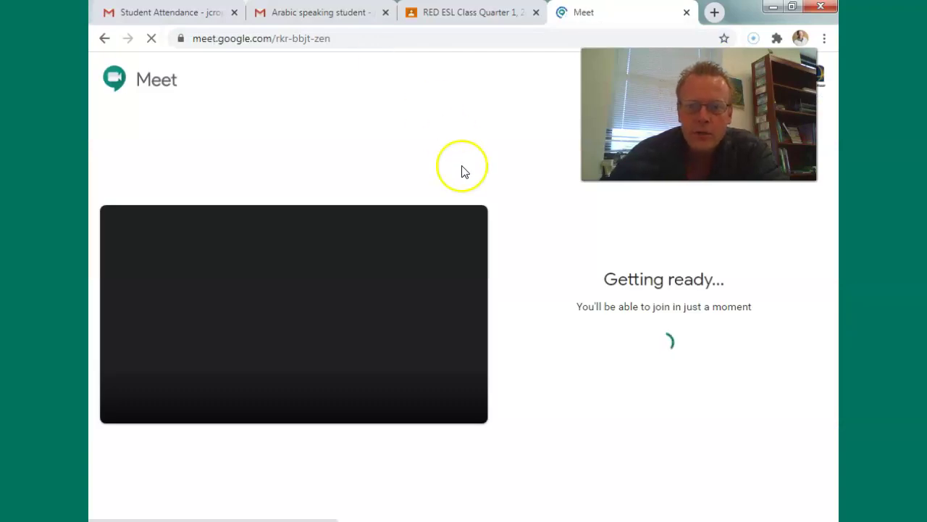
pyautogui.click(470, 158)
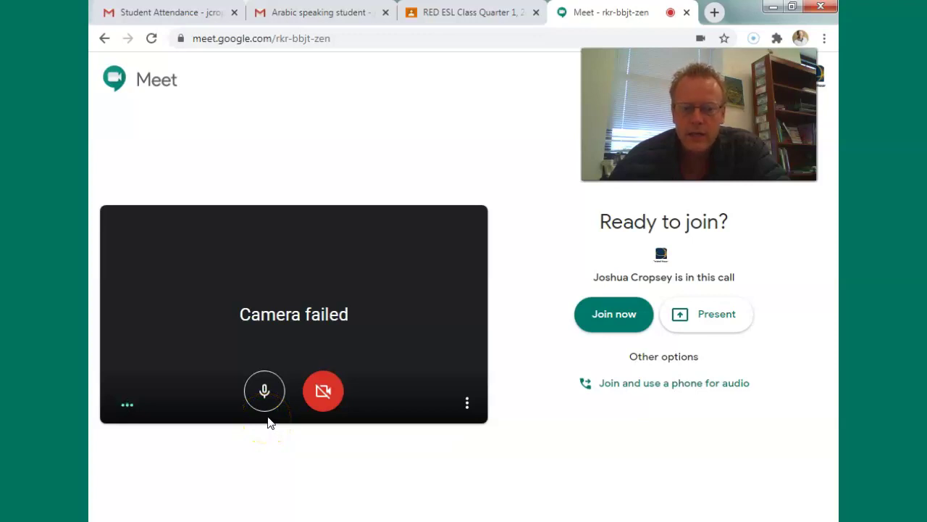
# Mute and unmute the microphone and try to turn on the camera before joining the meeting
pyautogui.click(264, 392)
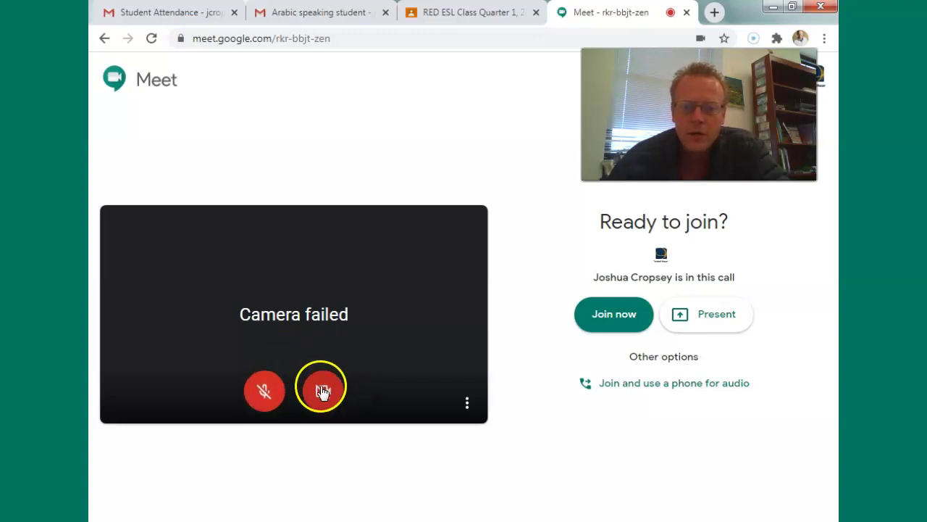
pyautogui.click(264, 392)
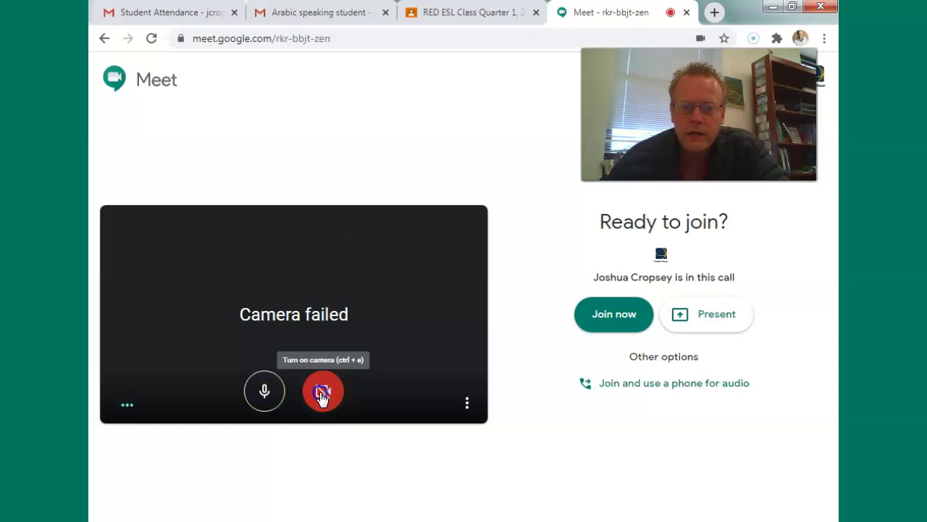
pyautogui.click(323, 393)
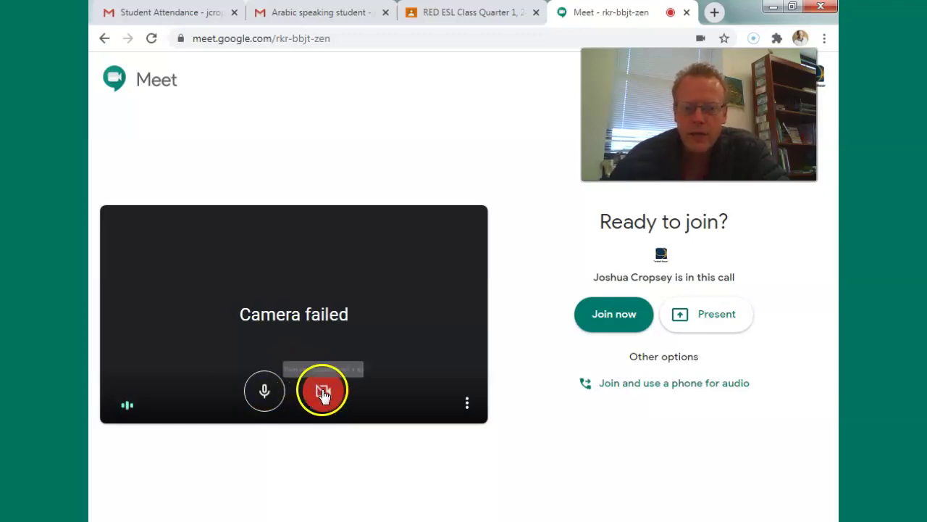
pyautogui.click(323, 393)
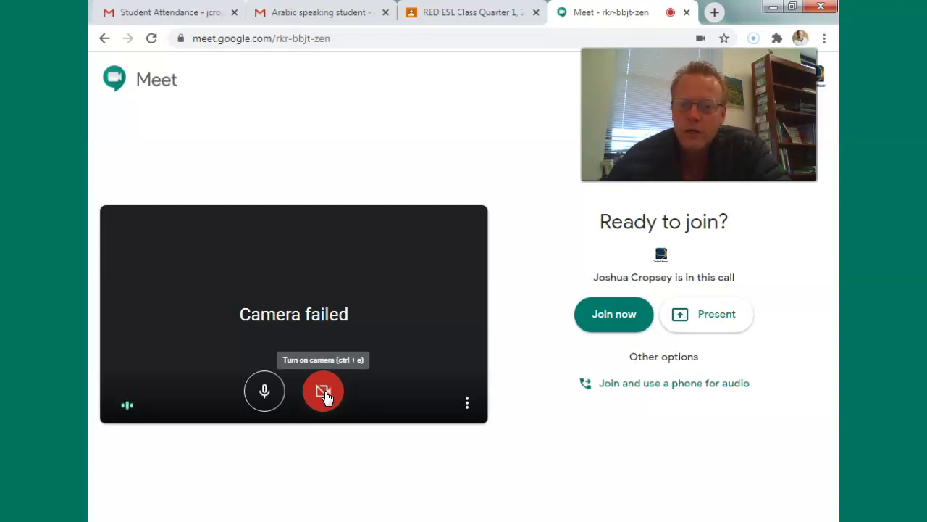
# Join the meeting with the microphone on and try to turn on the camera in the call
pyautogui.click(613, 321)
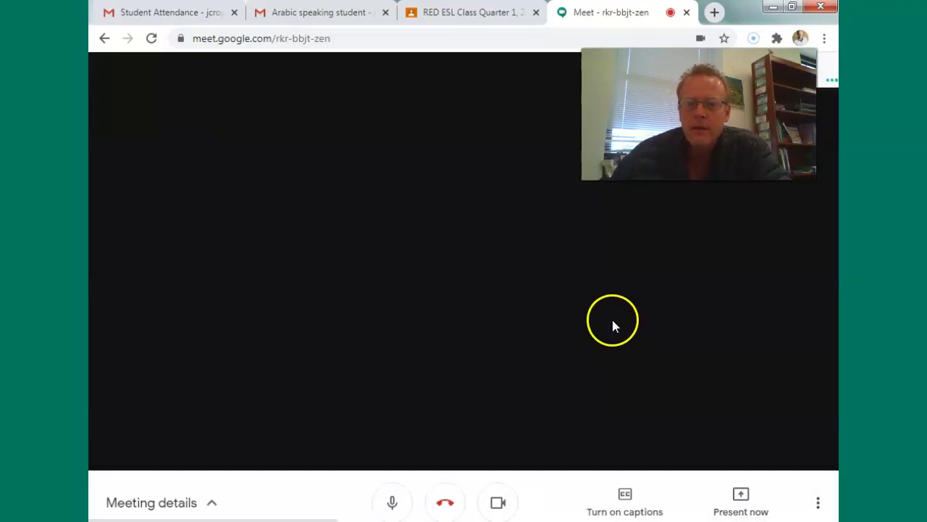
pyautogui.hotkey('ctrl', 'e')
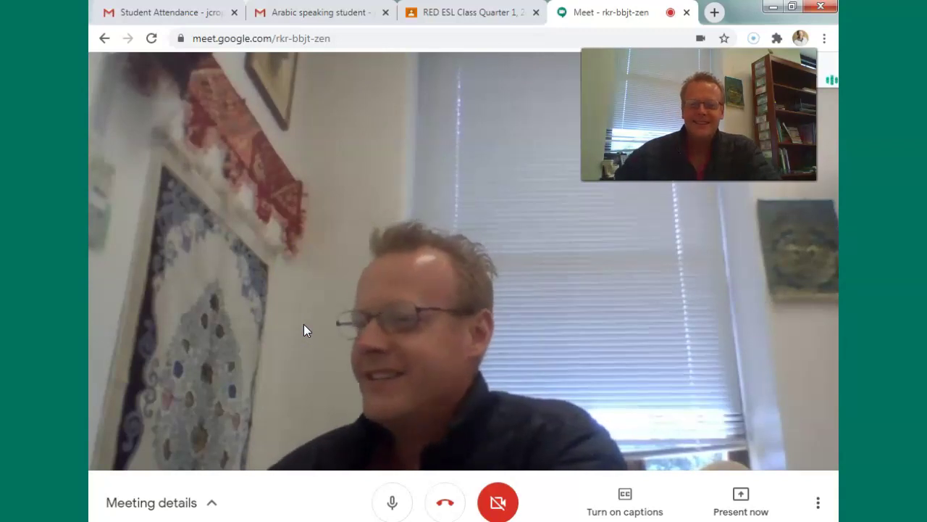
pyautogui.click(363, 300)
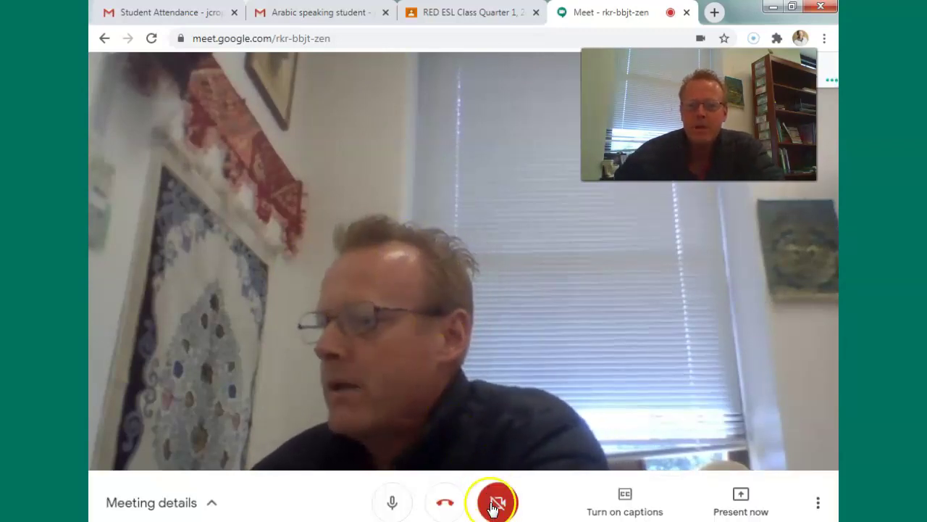
pyautogui.click(497, 505)
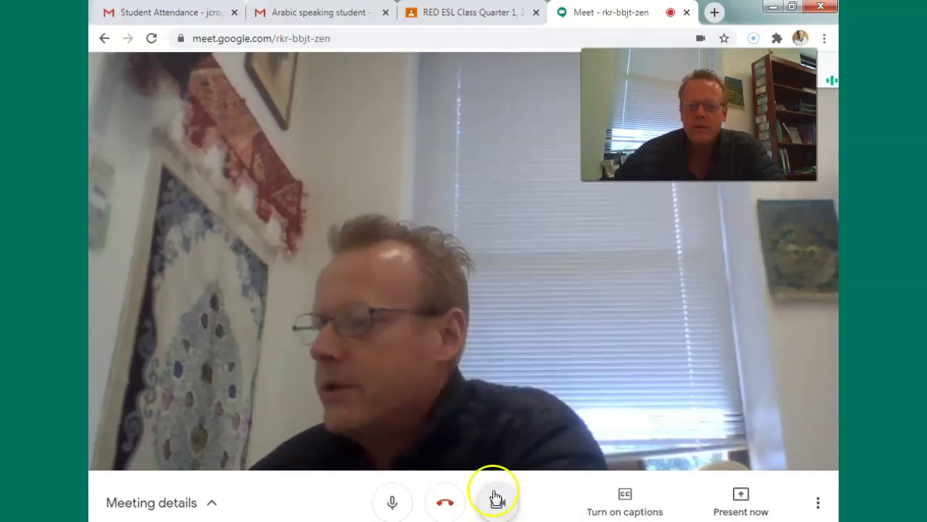
pyautogui.click(513, 443)
pyautogui.click(503, 509)
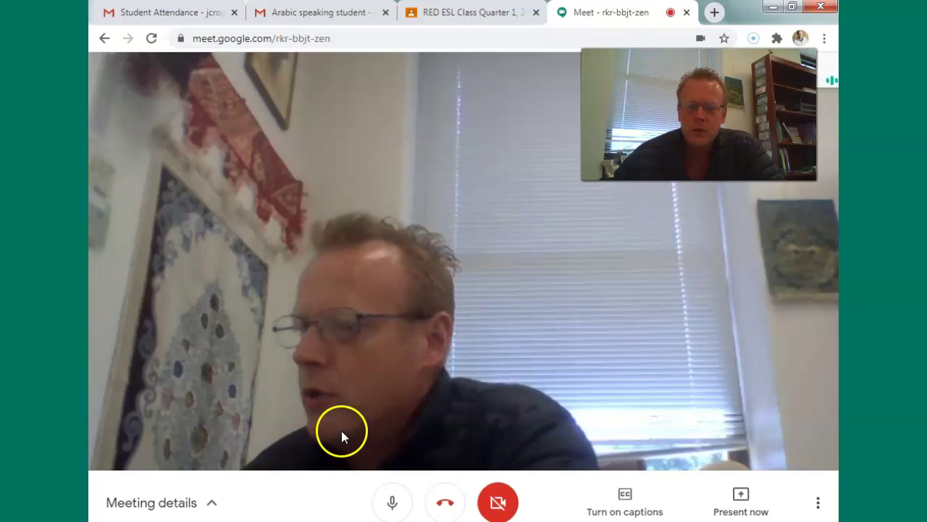
# View the meeting's joining info, close it and try again to turn on the camera
pyautogui.click(212, 506)
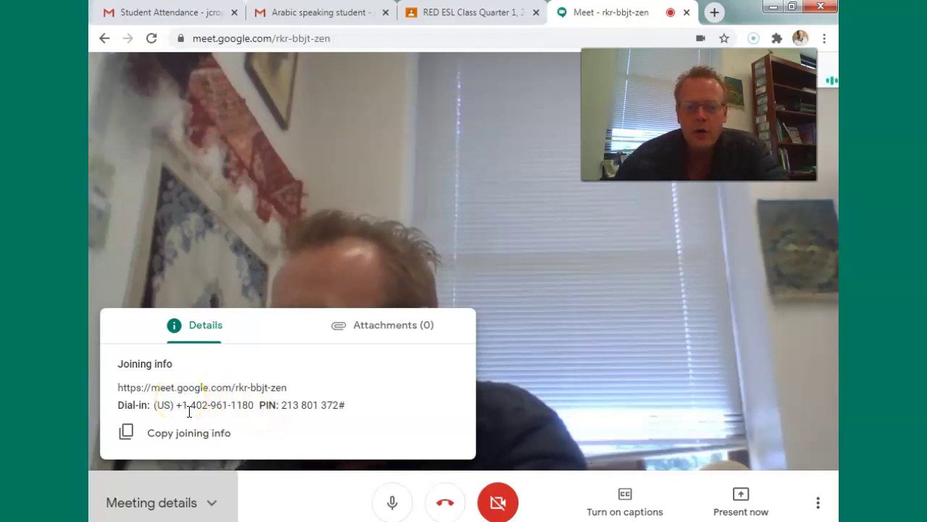
pyautogui.click(531, 360)
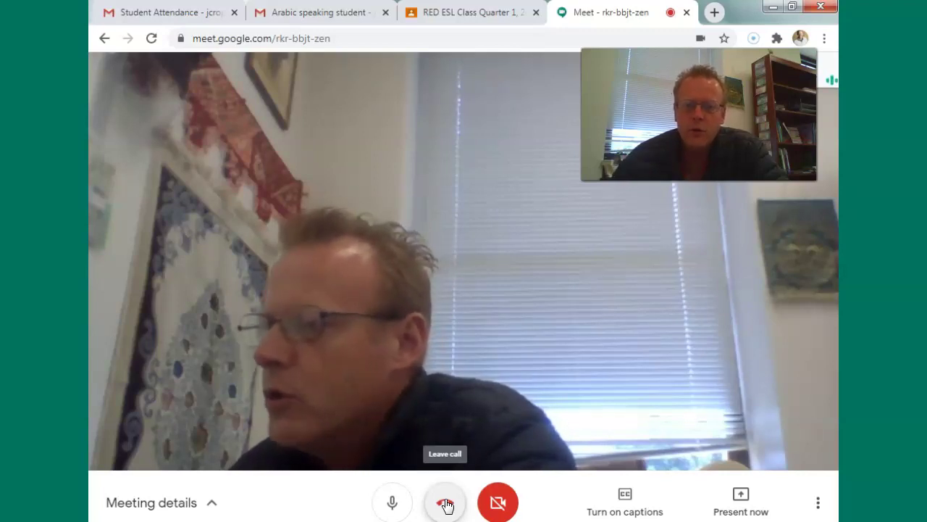
pyautogui.click(498, 510)
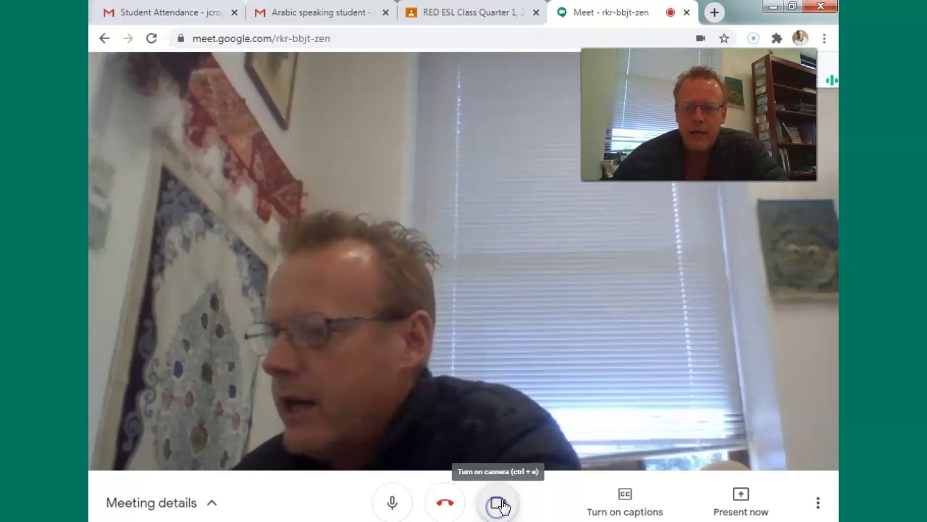
pyautogui.click(498, 505)
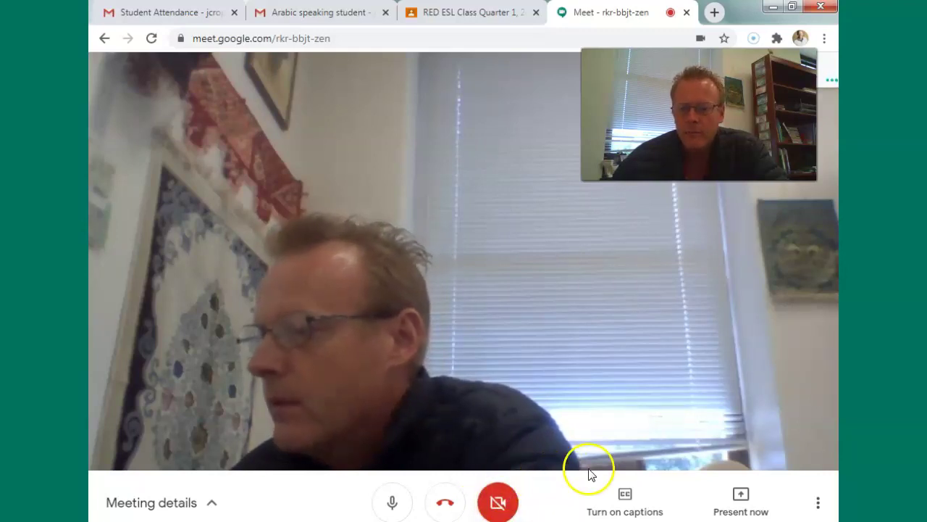
# Turn on live captions for the call
pyautogui.click(625, 495)
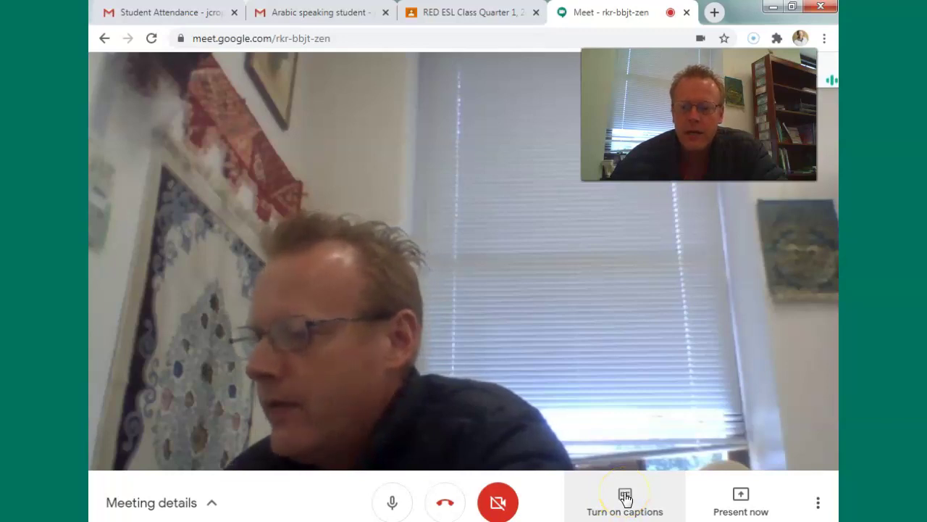
pyautogui.click(625, 496)
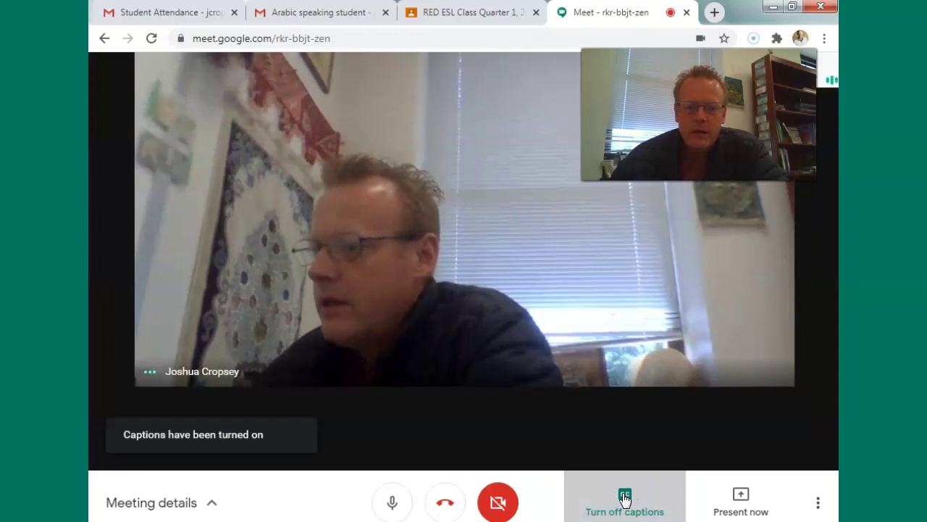
pyautogui.click(628, 494)
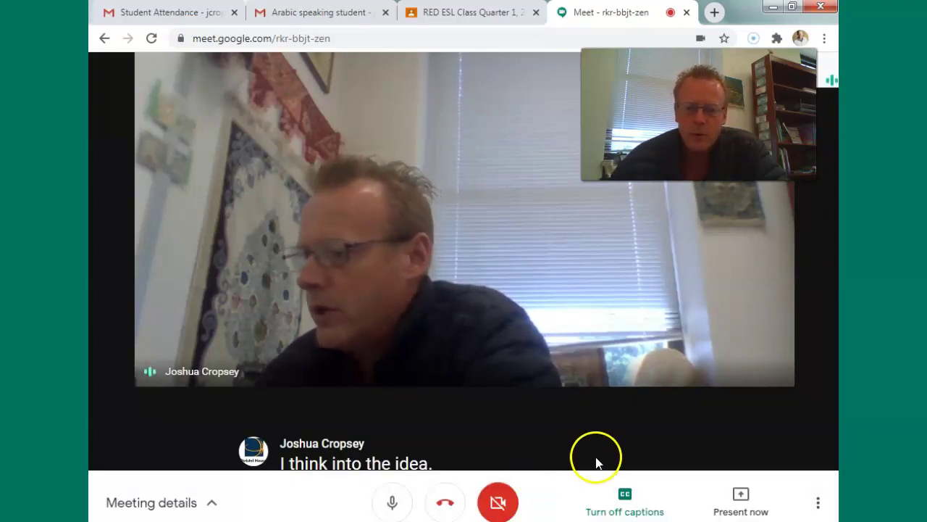
pyautogui.click(623, 490)
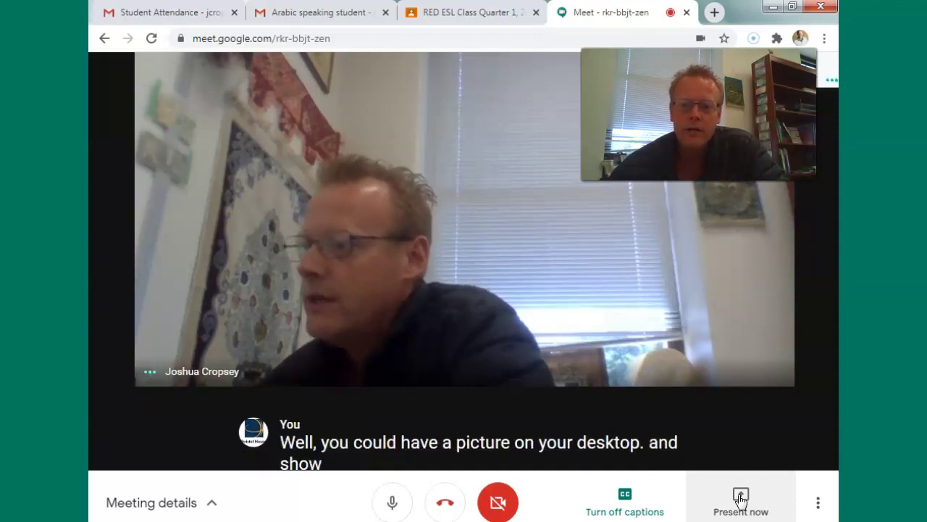
# Look at the application windows available to present in the call and cancel without sharing one
pyautogui.click(740, 498)
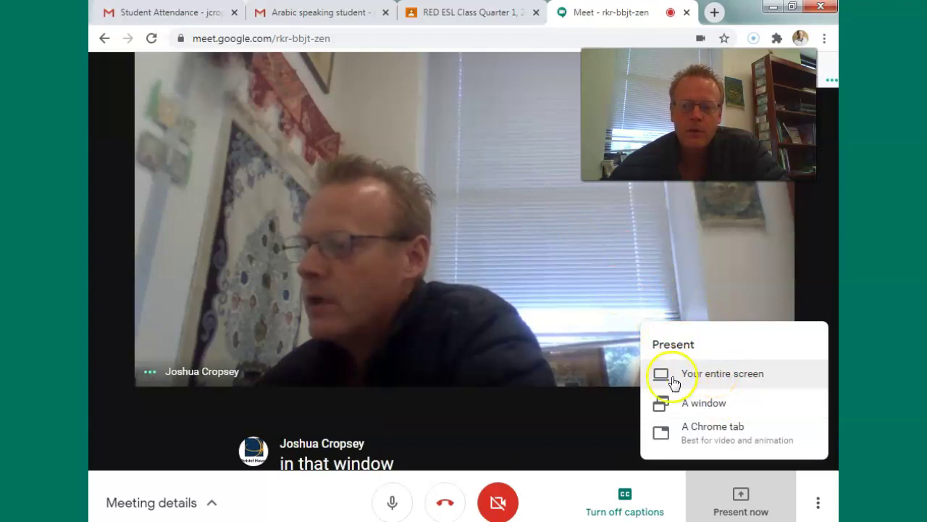
pyautogui.click(714, 403)
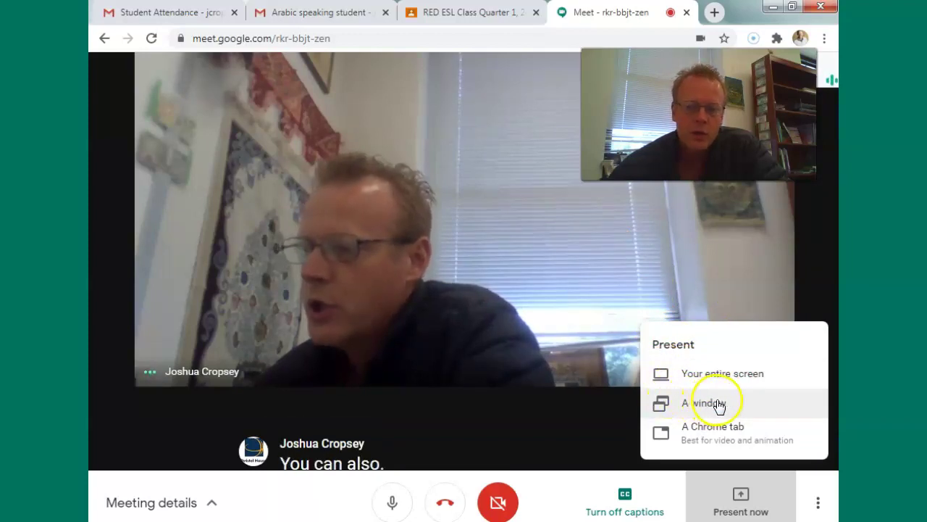
pyautogui.click(711, 404)
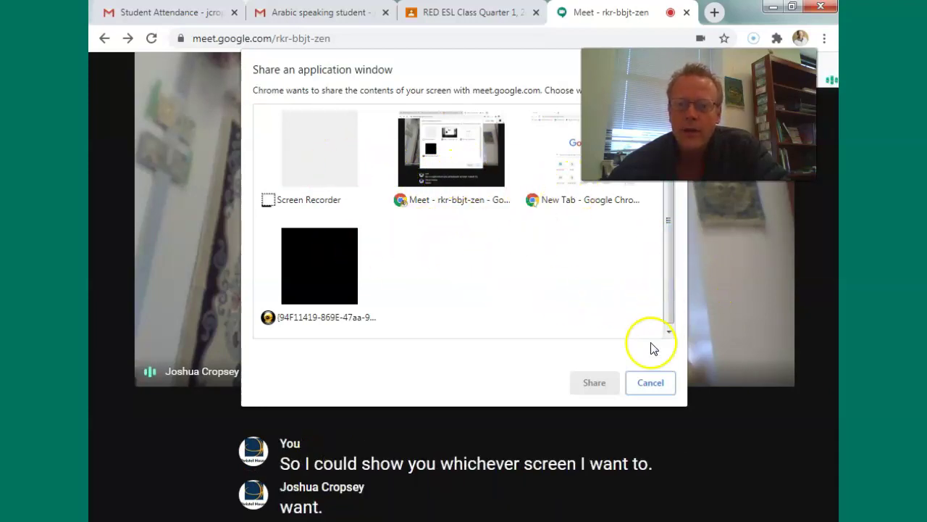
pyautogui.click(649, 384)
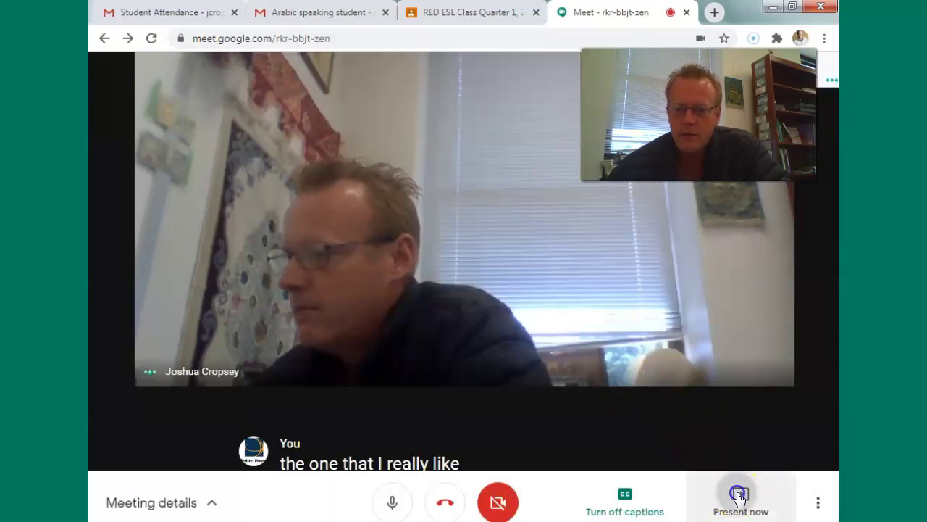
# Present the RED ESL Class Quarter 1, 2020 Chrome tab with audio to the call, and stop sharing it
pyautogui.click(738, 496)
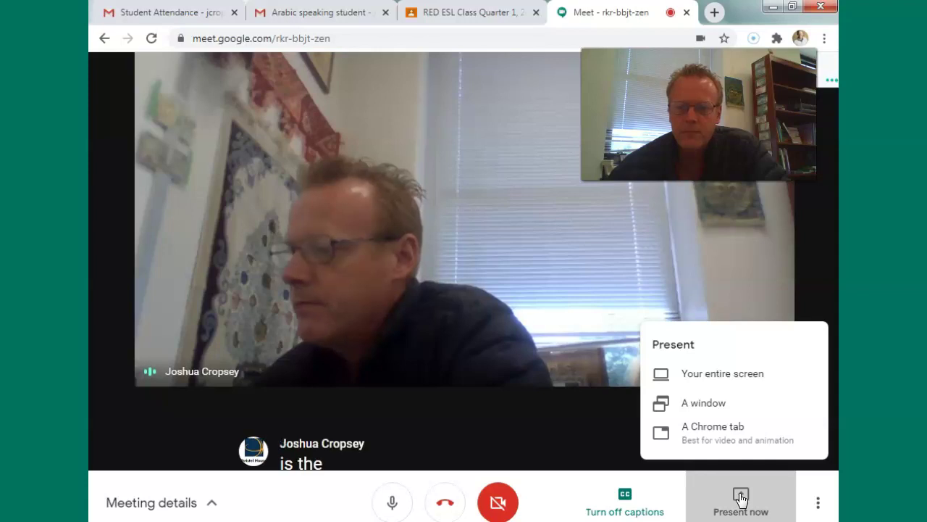
pyautogui.click(706, 435)
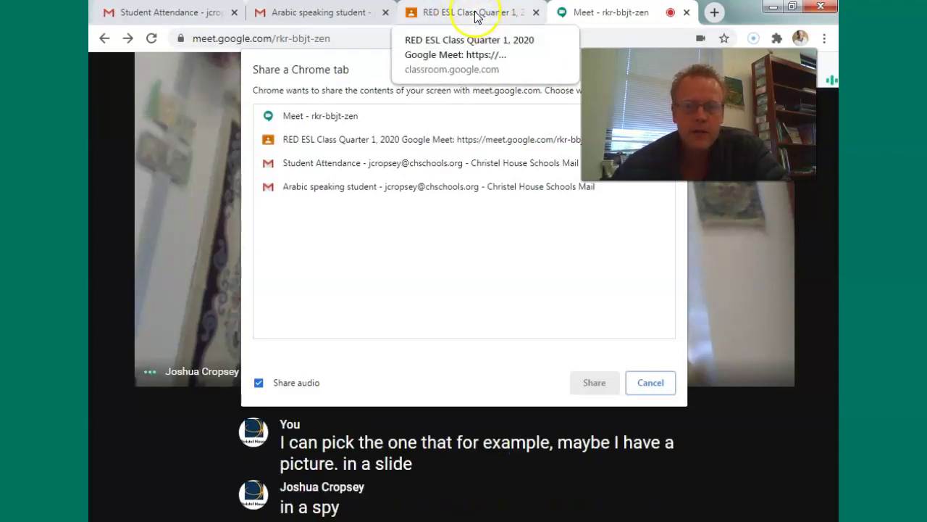
pyautogui.click(295, 142)
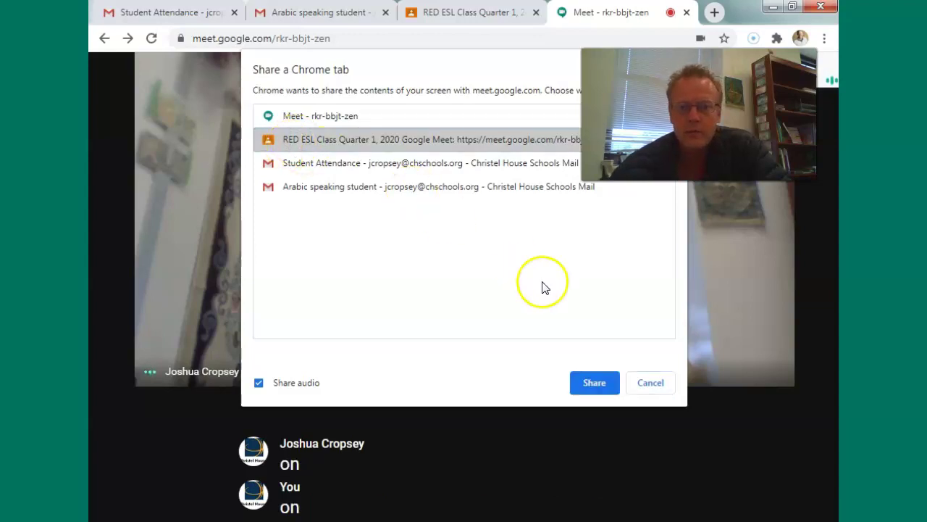
pyautogui.click(598, 382)
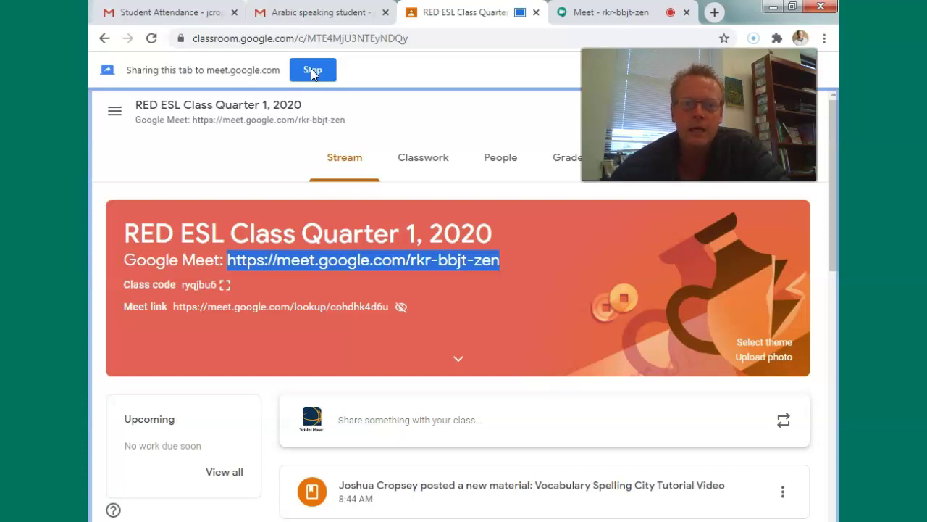
pyautogui.click(313, 69)
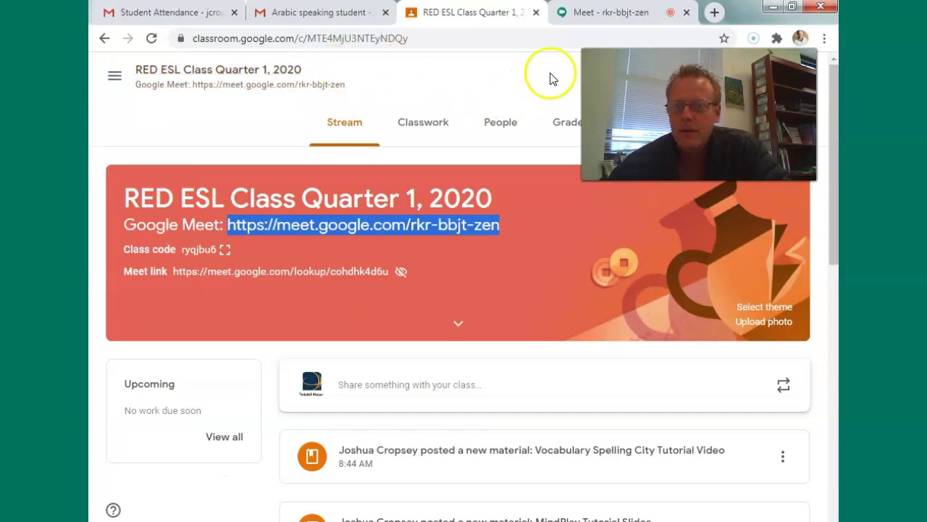
# Return to the Meet call, view its available layouts and close the layout choices without changing the Auto setting
pyautogui.click(607, 13)
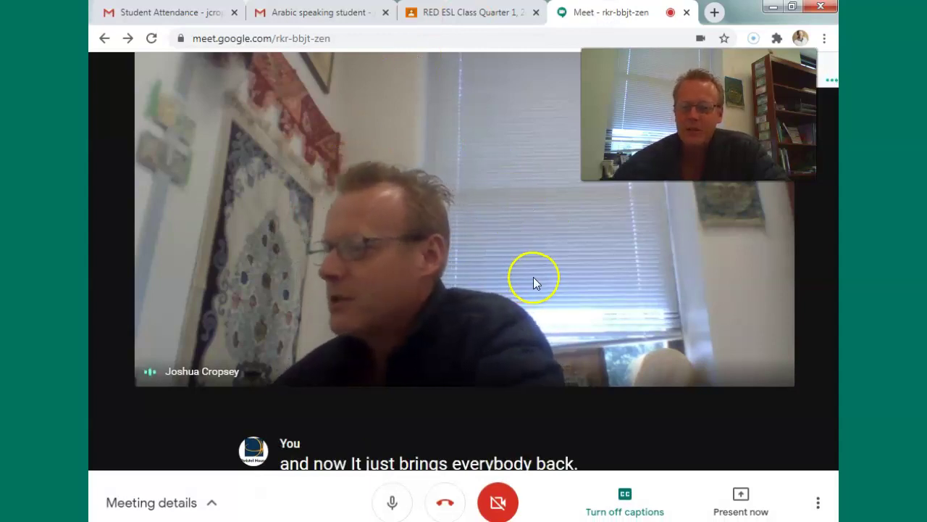
pyautogui.click(819, 505)
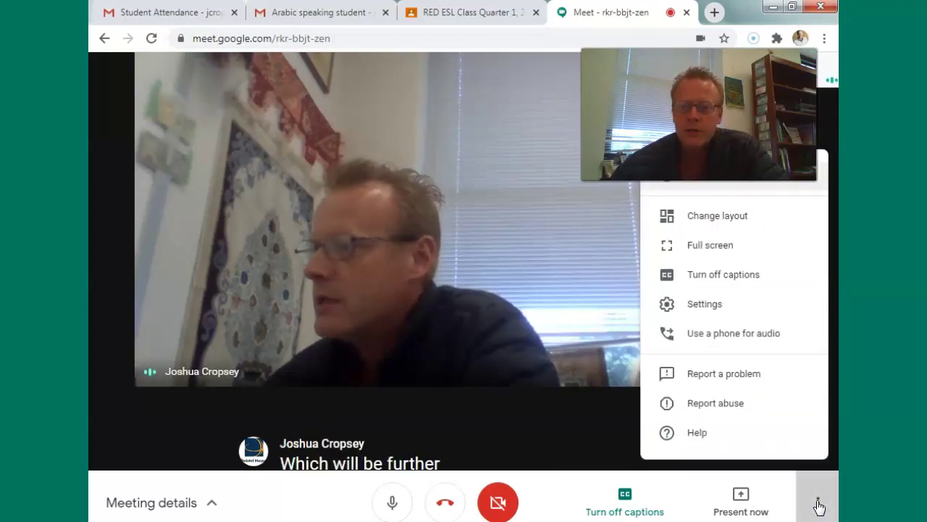
pyautogui.click(707, 221)
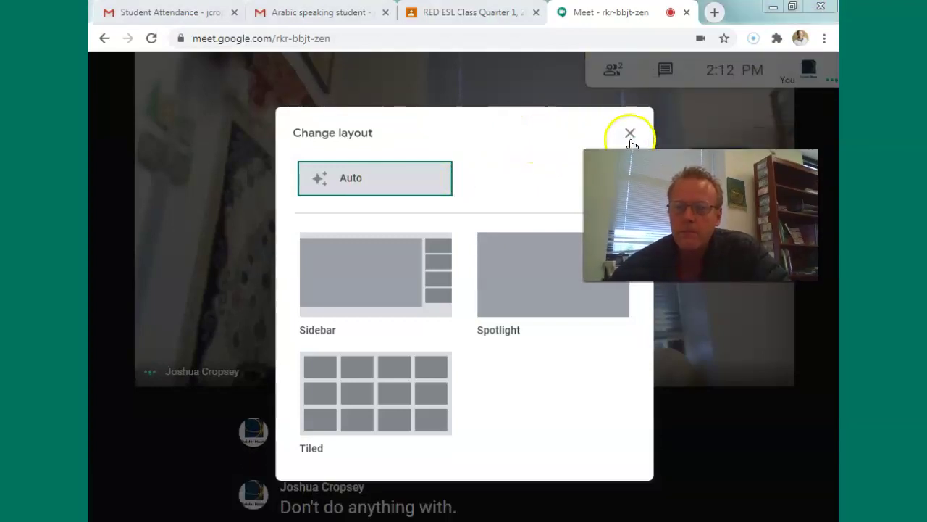
pyautogui.click(630, 134)
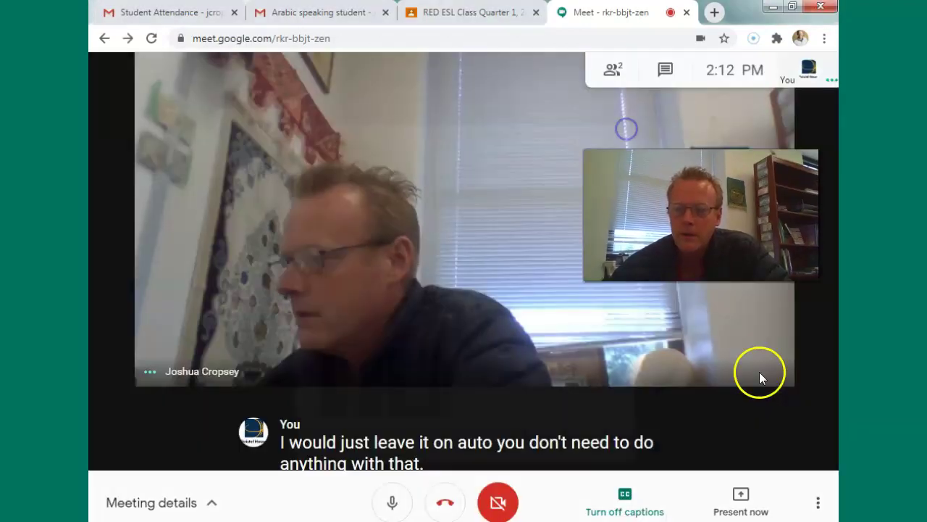
# Switch the Meet call to full screen
pyautogui.click(818, 505)
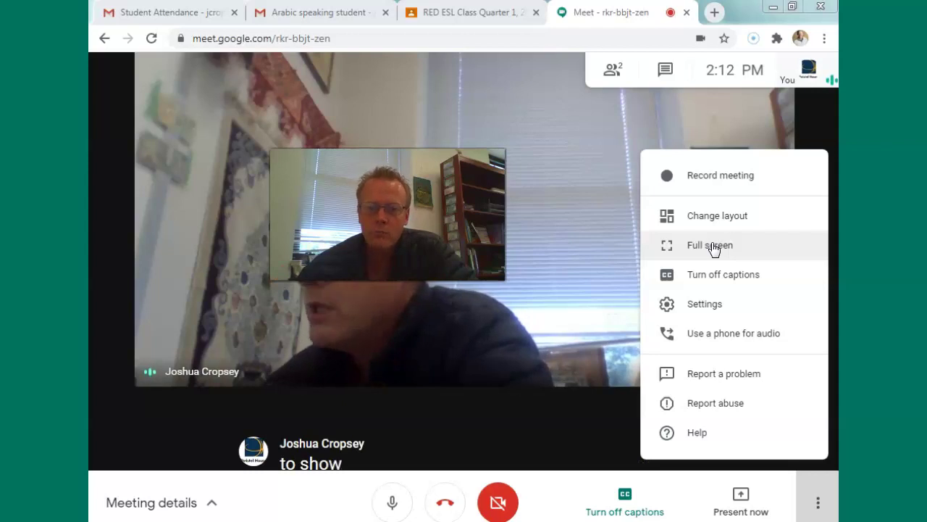
pyautogui.click(709, 247)
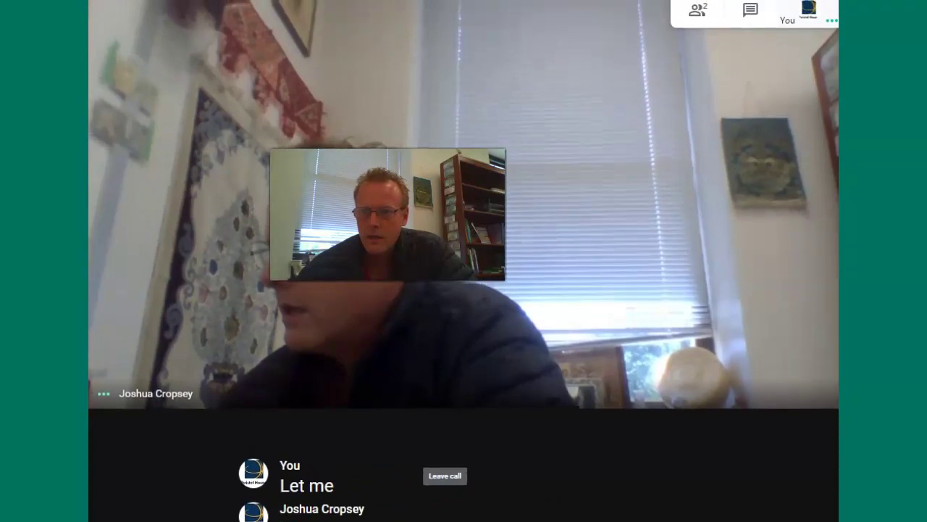
# Look at the call's Record meeting option without starting a recording, and open the meeting chat
pyautogui.moveTo(820, 516)
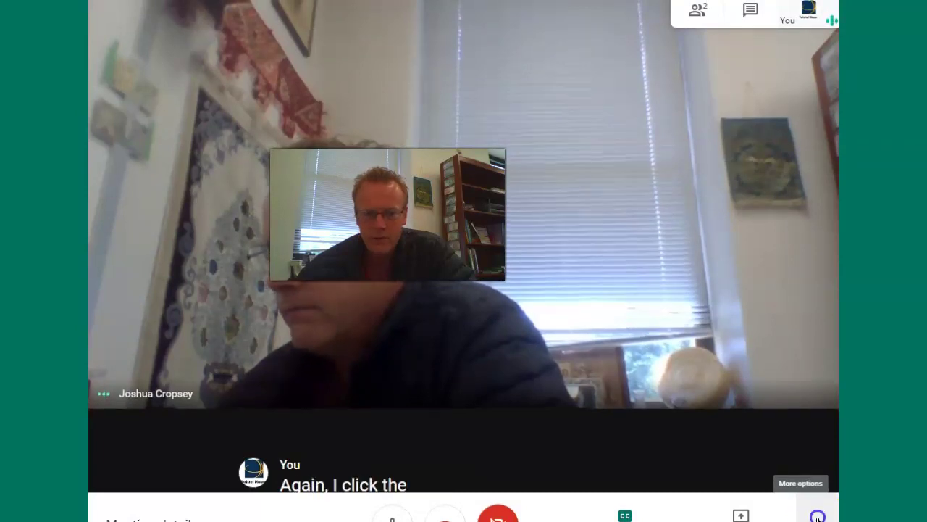
pyautogui.click(819, 517)
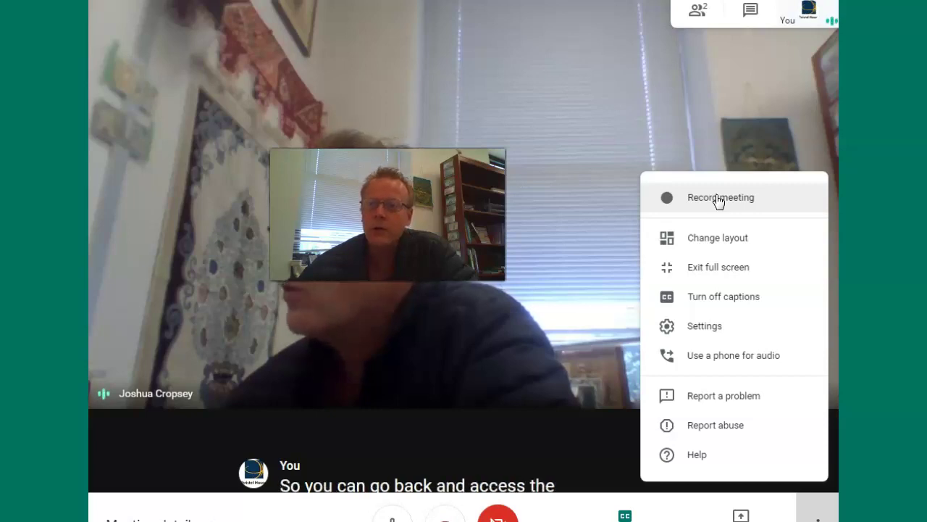
pyautogui.click(744, 79)
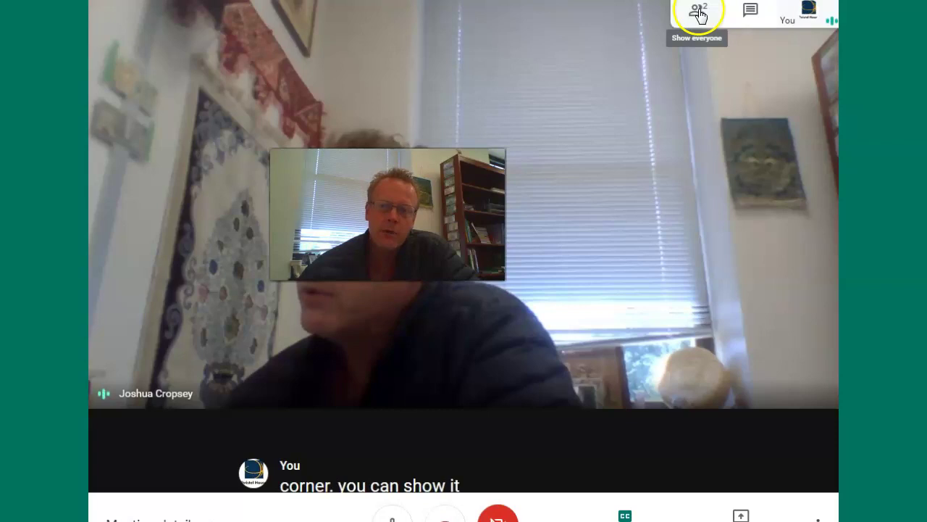
pyautogui.click(750, 15)
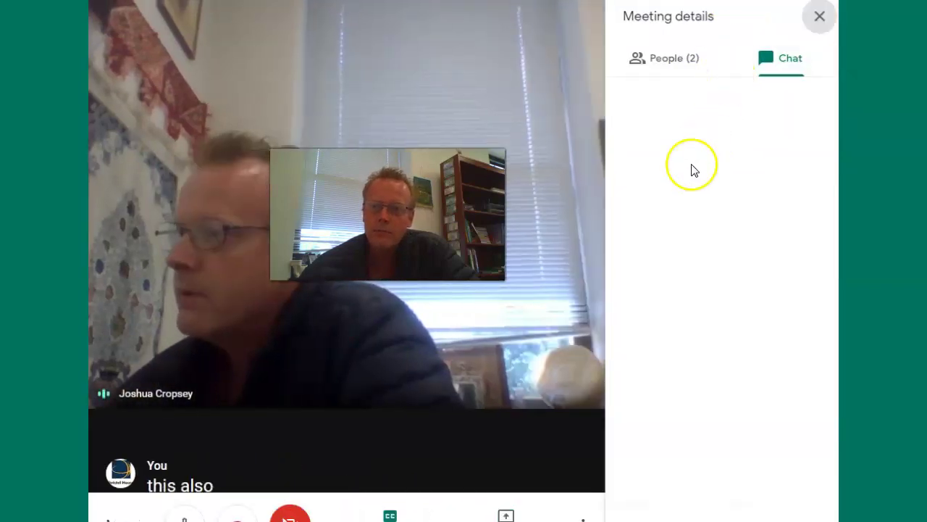